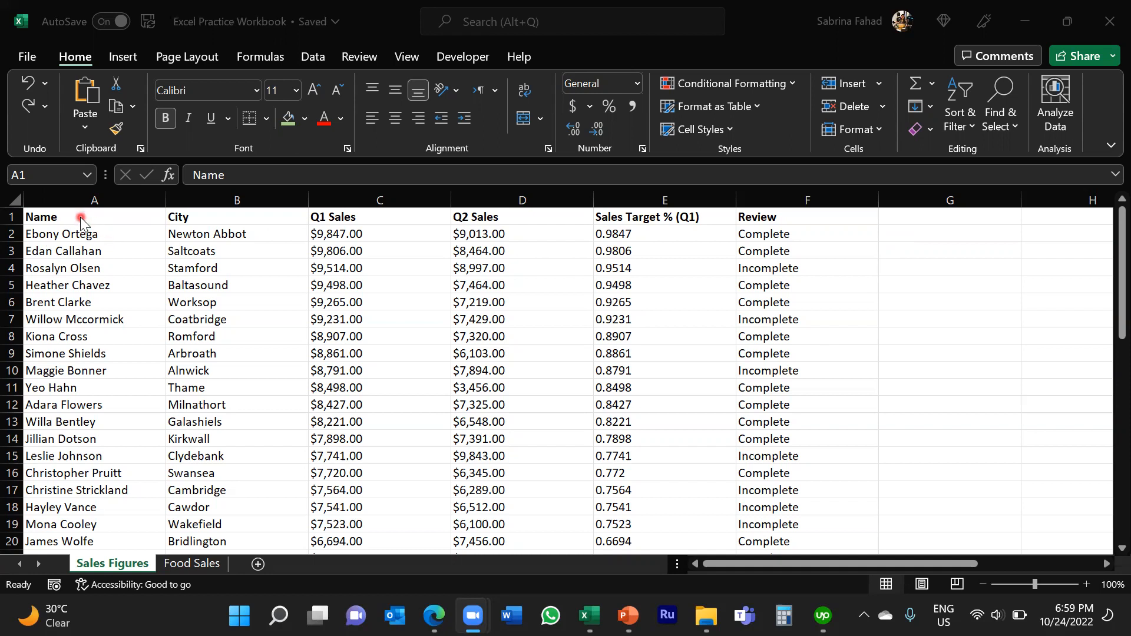
Turn on filtering for the header row of the Sales Figures table, starting from the Name heading.
{"action": "left_click", "coordinate": [137, 216]}
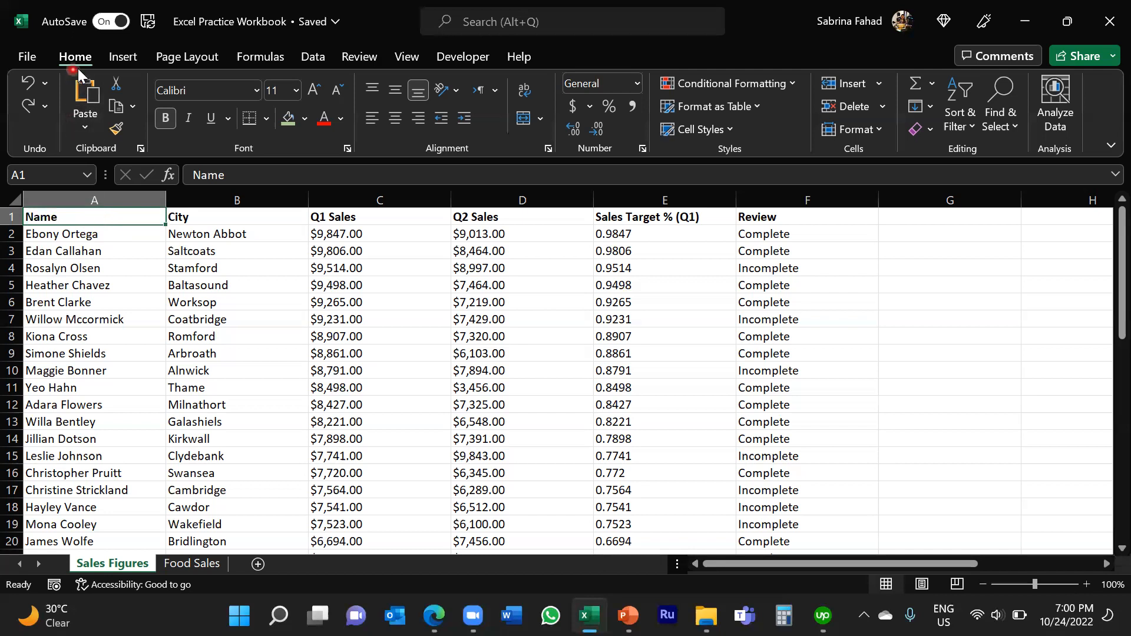
{"action": "left_click", "coordinate": [972, 128]}
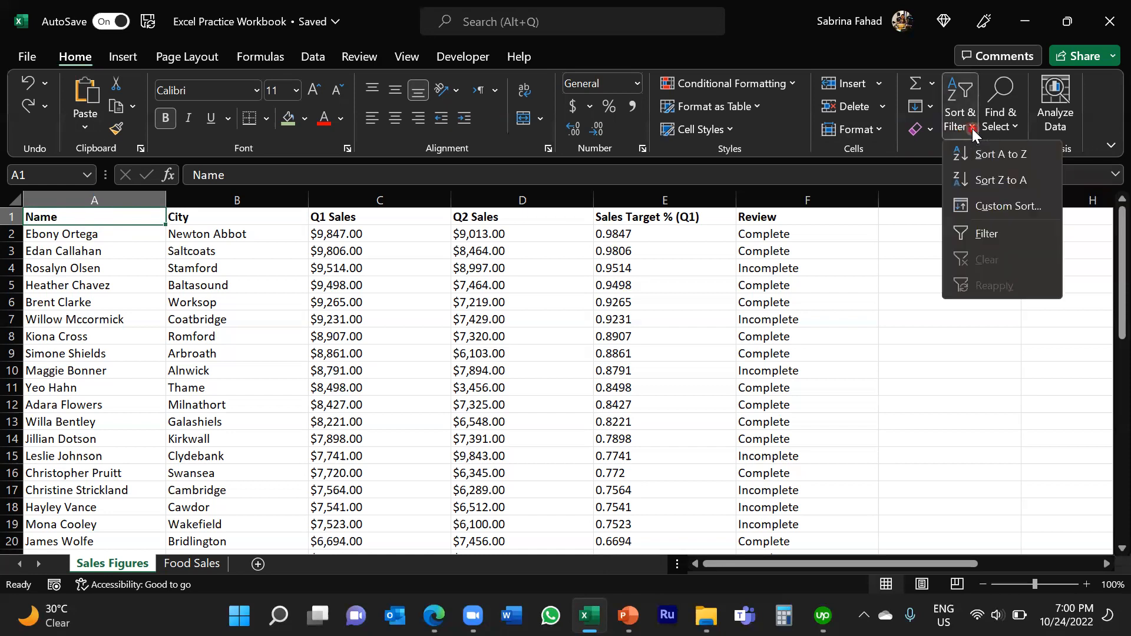
{"action": "left_click", "coordinate": [981, 234]}
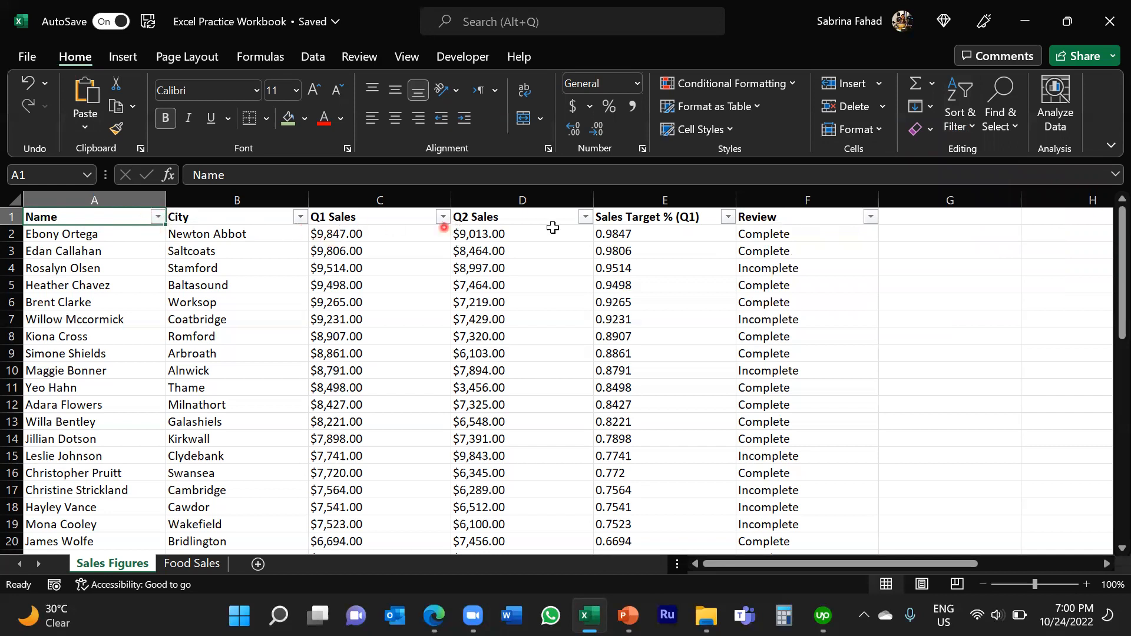
{"action": "left_click", "coordinate": [589, 227]}
Sort the table A to Z by the Name column, and re-sort it A to Z by the City column.
{"action": "left_click", "coordinate": [158, 217]}
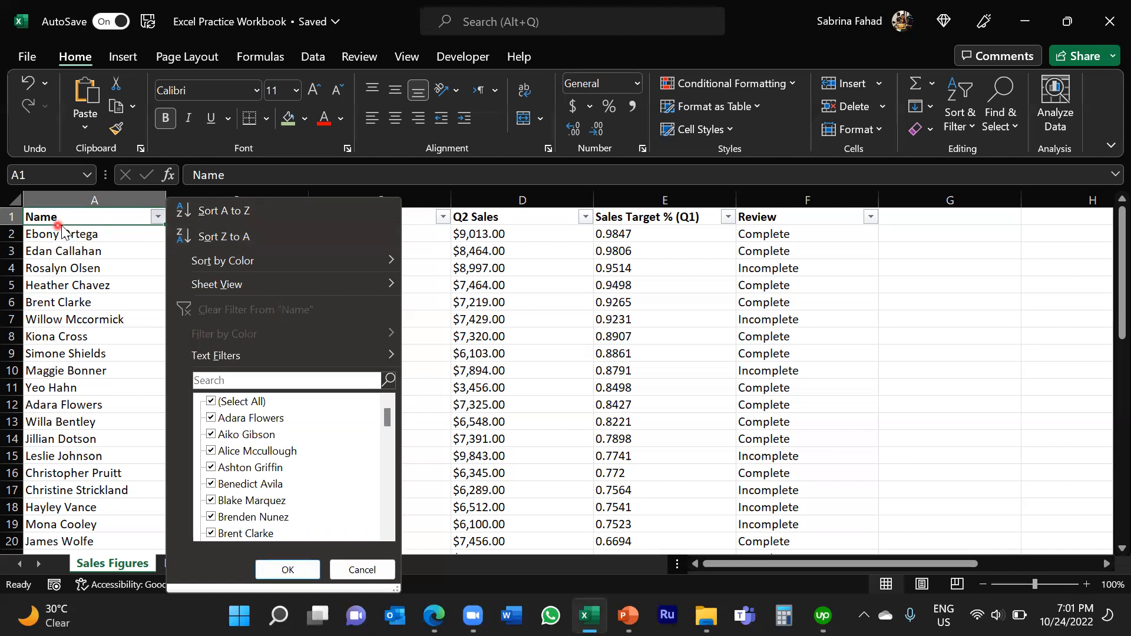
{"action": "left_click", "coordinate": [217, 210]}
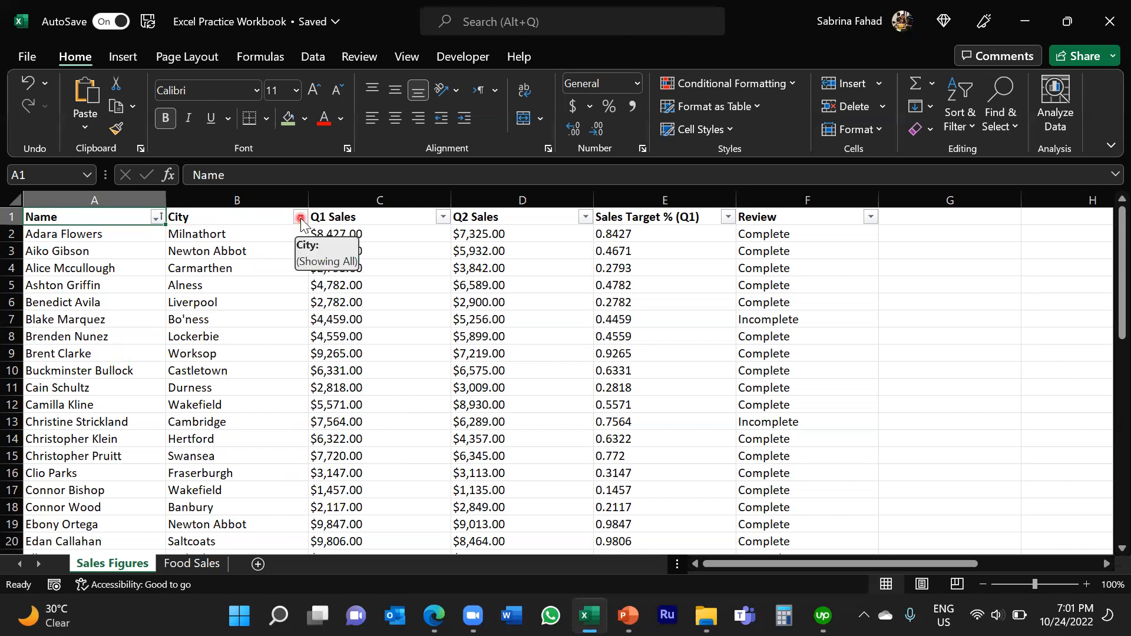
{"action": "left_click", "coordinate": [301, 218]}
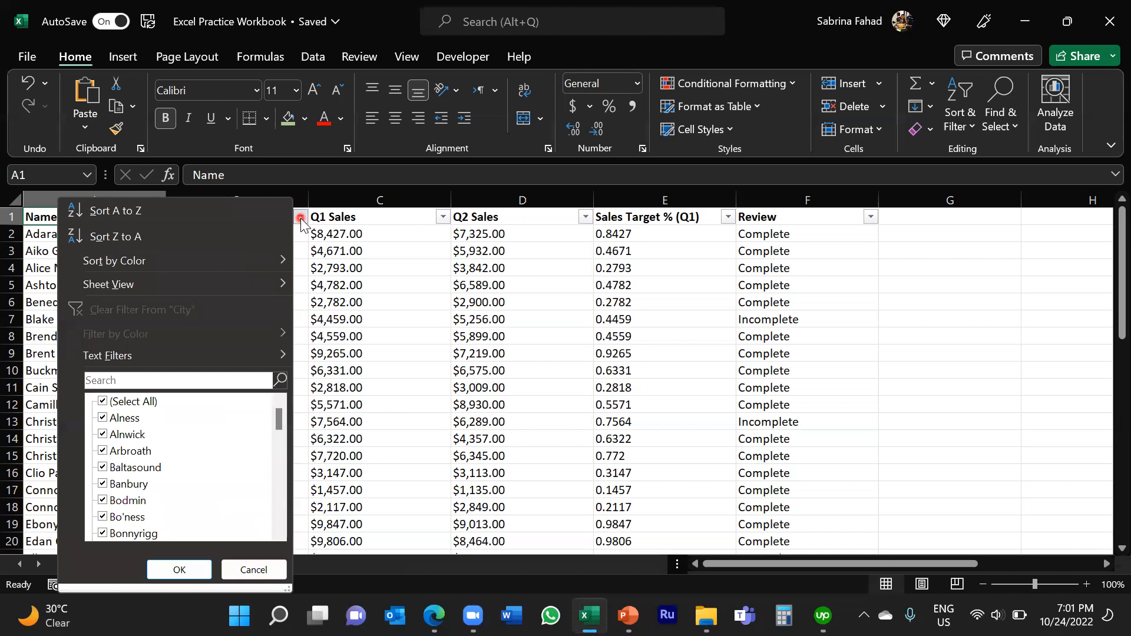
{"action": "left_click", "coordinate": [112, 213]}
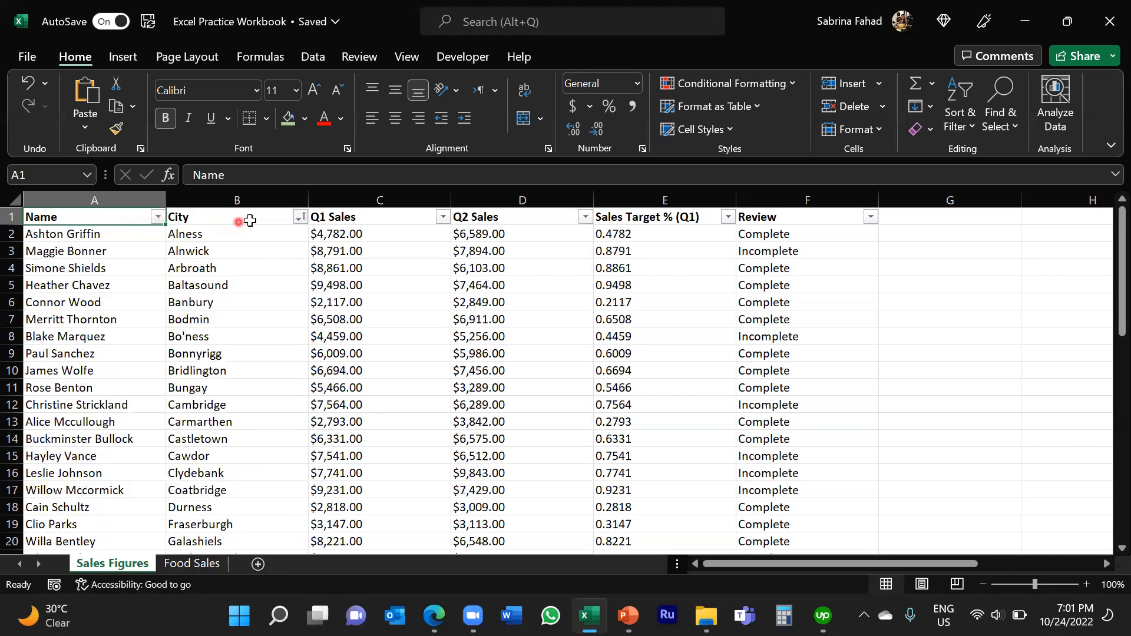
Reverse the City column sort so the table is ordered Z to A by city.
{"action": "left_click", "coordinate": [268, 233]}
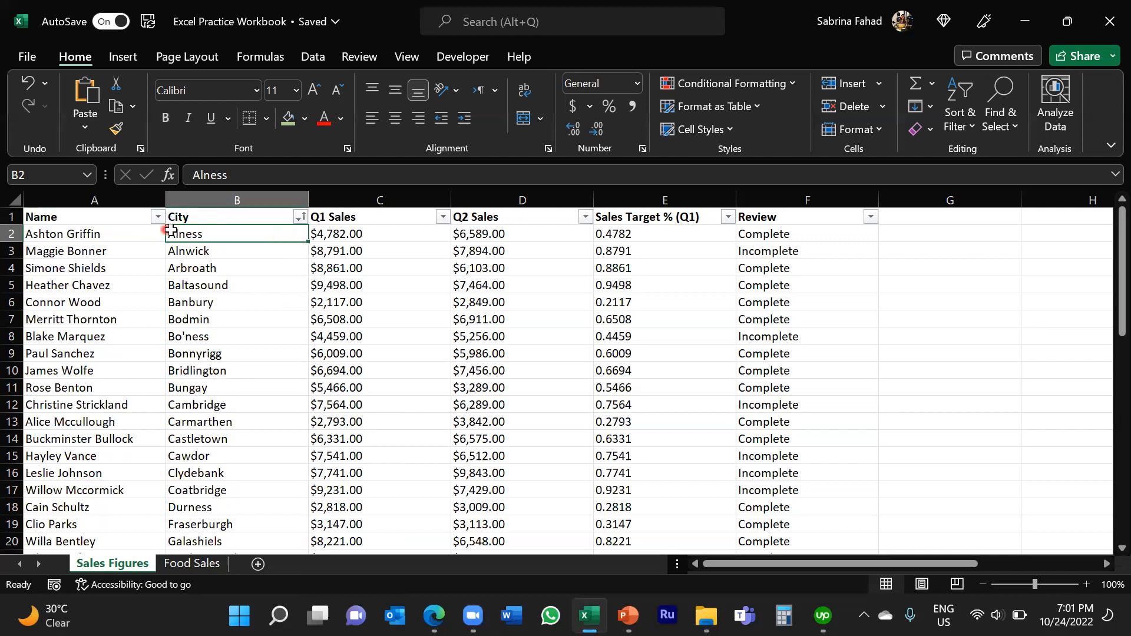
{"action": "left_click", "coordinate": [301, 219]}
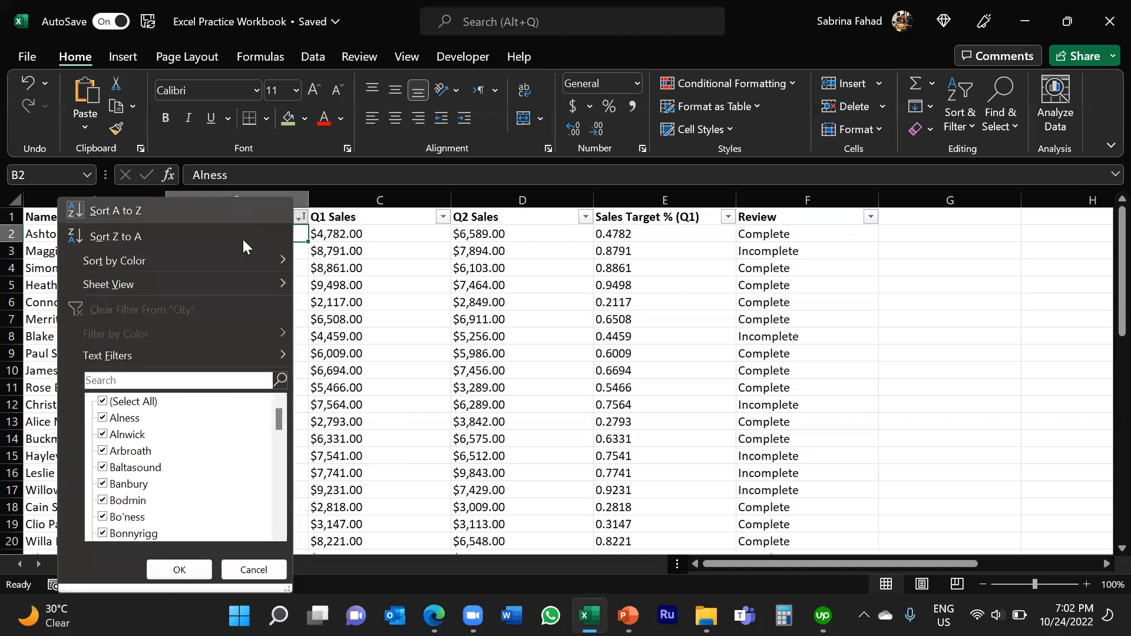
{"action": "left_click", "coordinate": [243, 238]}
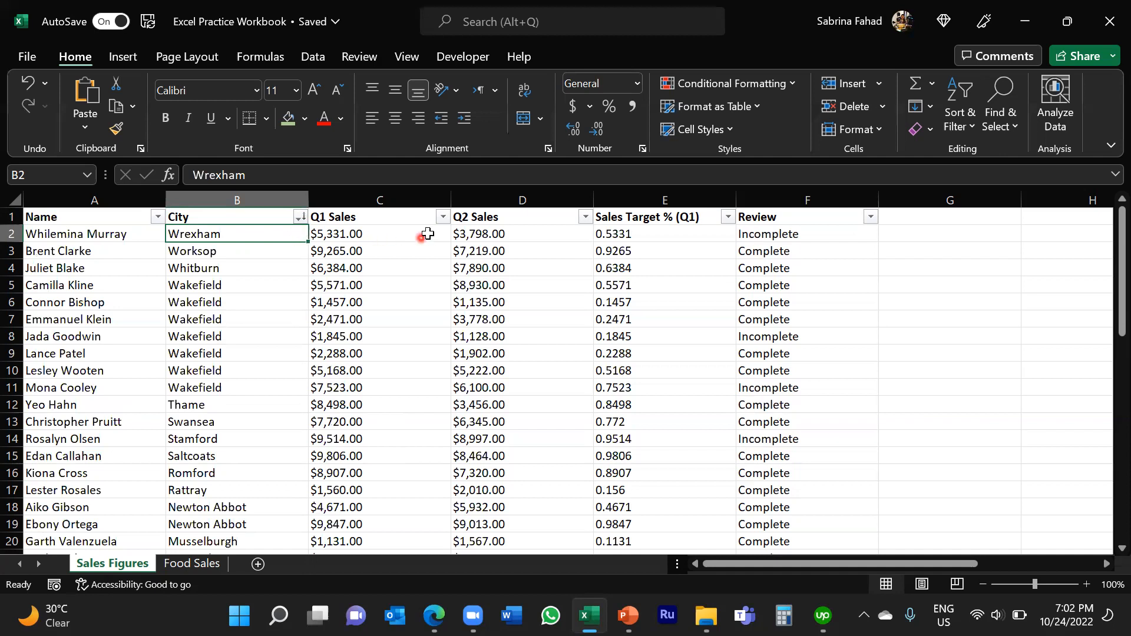
Sort the table by the Q1 Sales column from smallest to largest.
{"action": "left_click", "coordinate": [352, 240]}
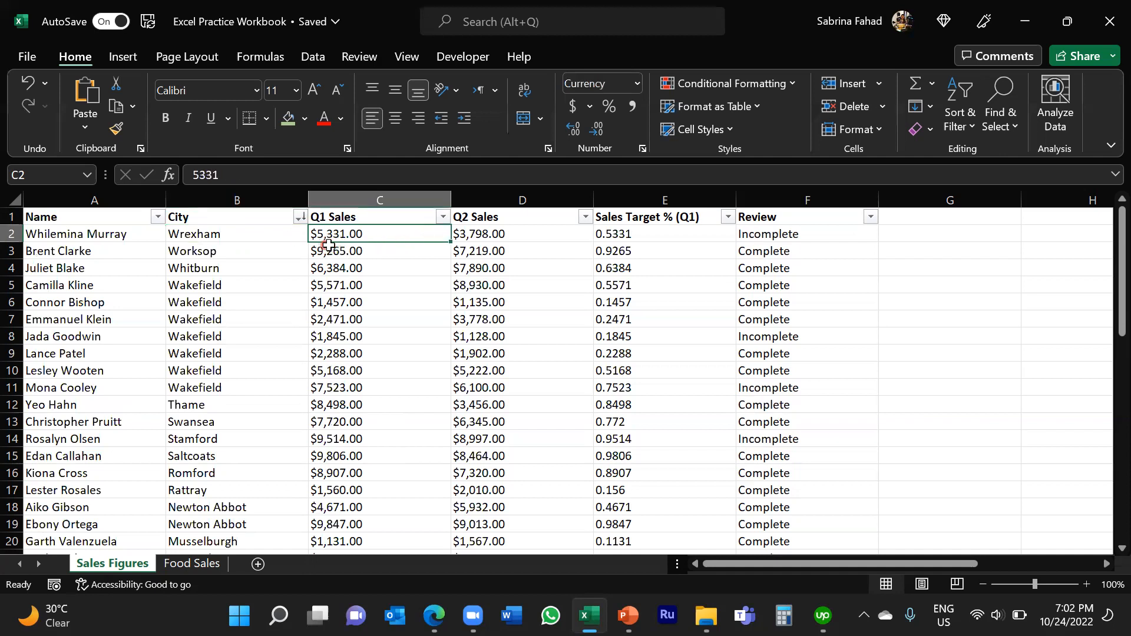
{"action": "left_click", "coordinate": [443, 218]}
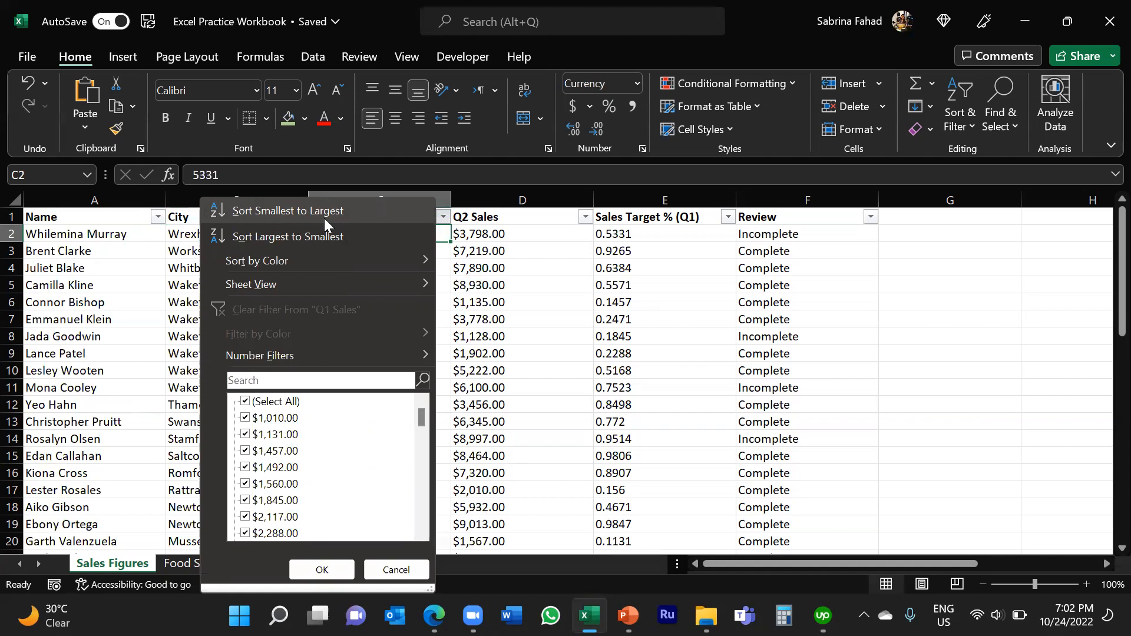
{"action": "left_click", "coordinate": [281, 211]}
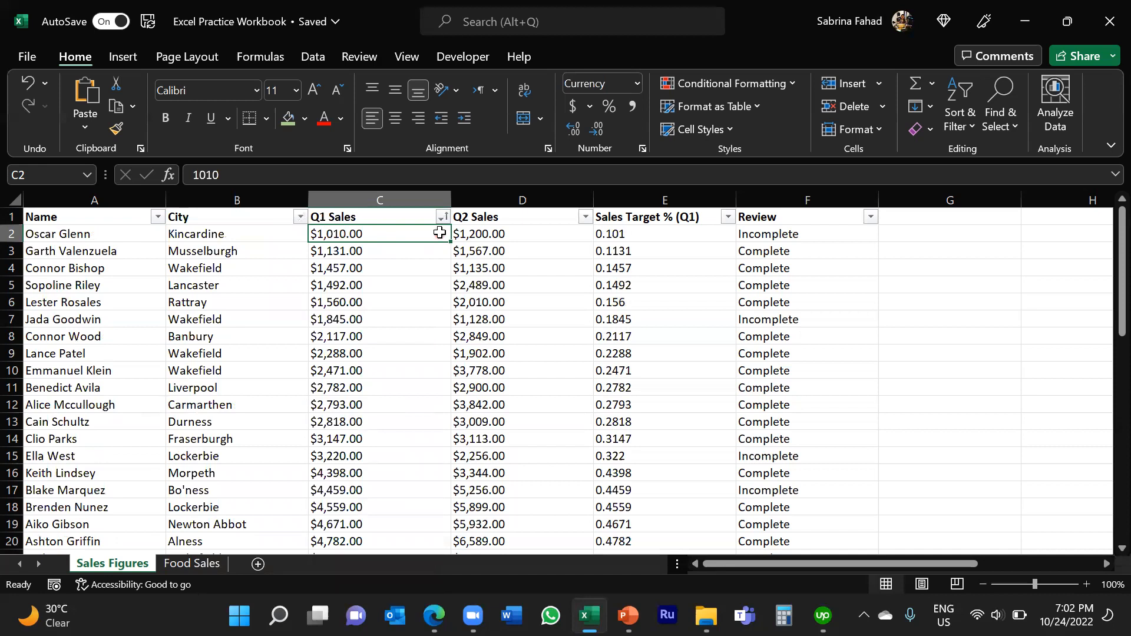
{"action": "left_click", "coordinate": [385, 234]}
Fill the first five data rows, A2:F6, with the light gold theme color.
{"action": "left_click", "coordinate": [83, 235]}
{"action": "left_click_drag", "start_coordinate": [84, 235], "coordinate": [846, 300]}
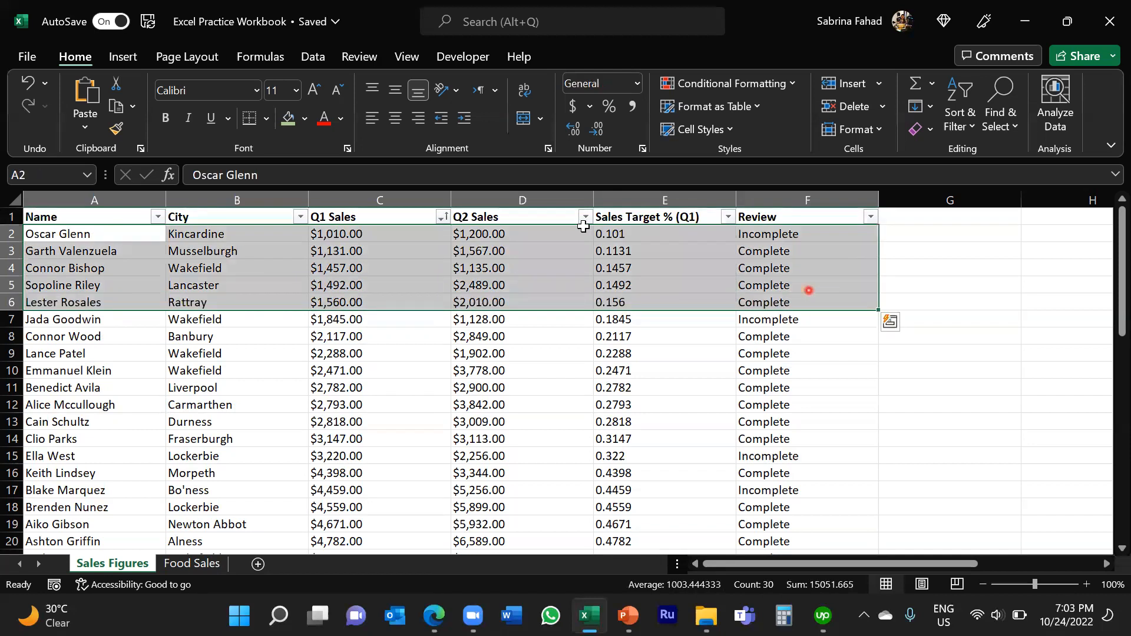
{"action": "left_click", "coordinate": [303, 121]}
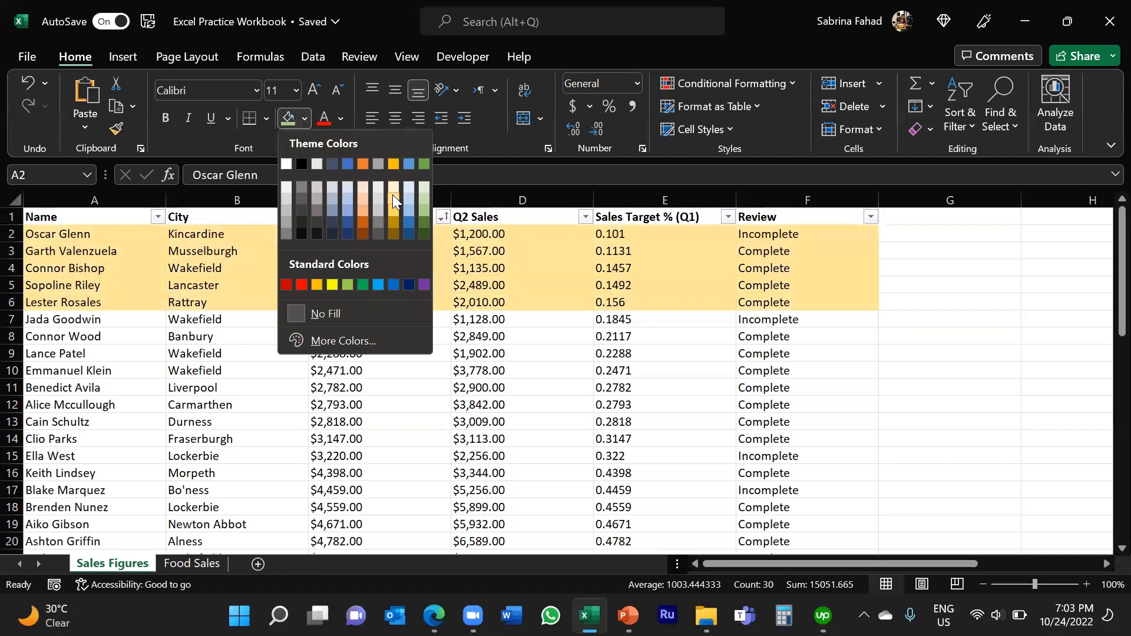
{"action": "left_click", "coordinate": [392, 197]}
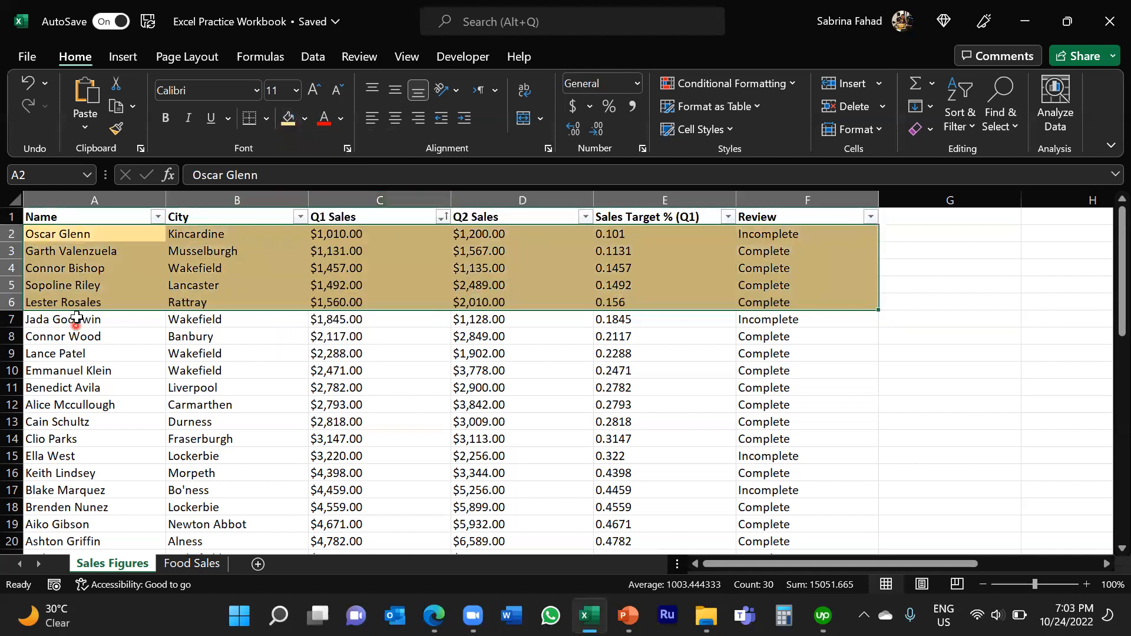
Fill the next five data rows, A7:F11, with the light blue theme color.
{"action": "left_click_drag", "start_coordinate": [76, 319], "coordinate": [802, 390]}
{"action": "left_click", "coordinate": [305, 119]}
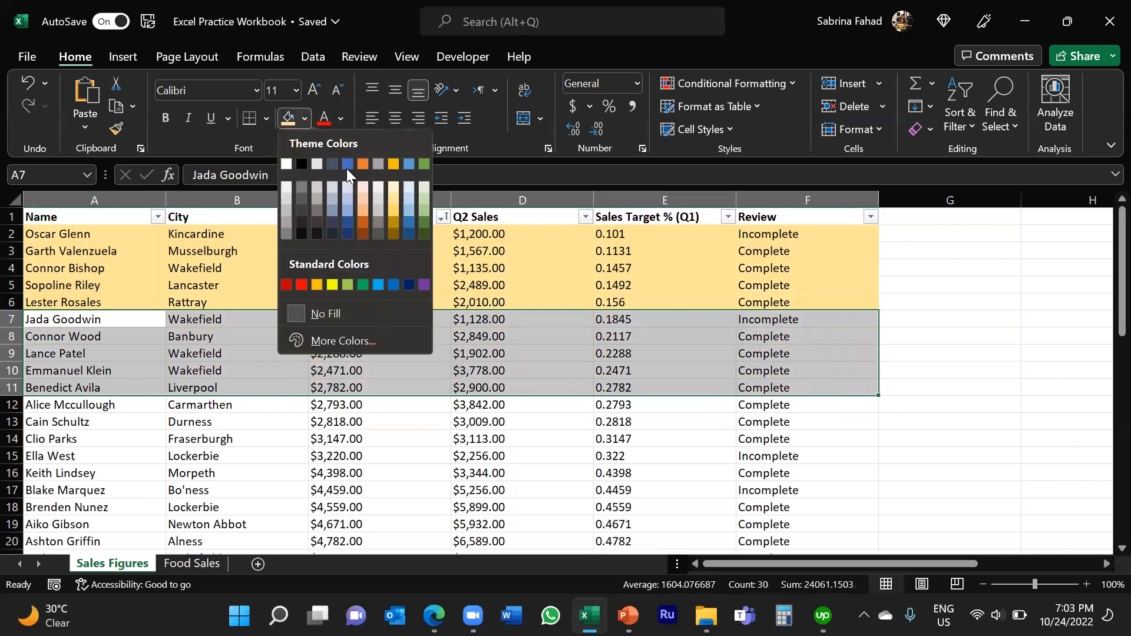
{"action": "left_click", "coordinate": [406, 210]}
Fill the six data rows A12:F17 with the light green theme color.
{"action": "left_click_drag", "start_coordinate": [122, 407], "coordinate": [787, 489]}
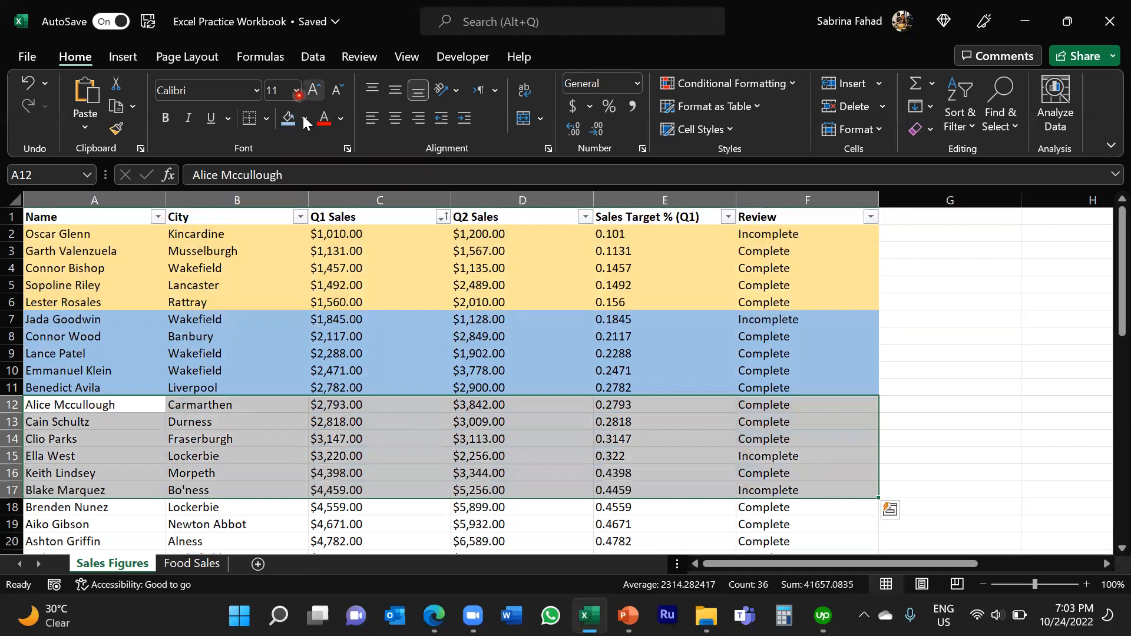
{"action": "left_click", "coordinate": [305, 119]}
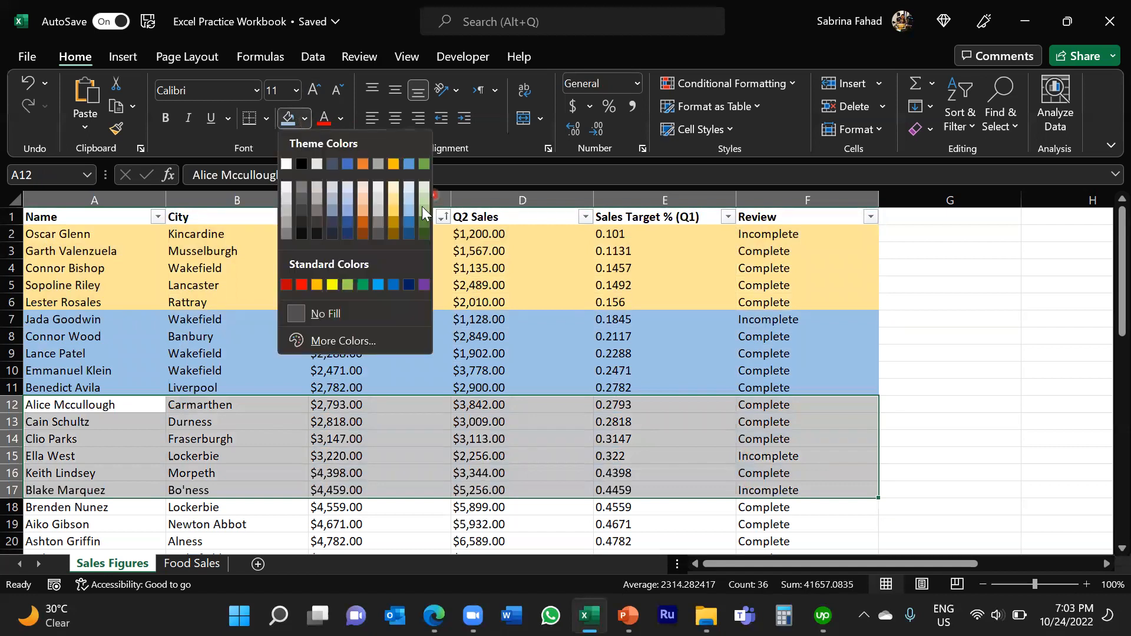
{"action": "left_click", "coordinate": [423, 208]}
{"action": "left_click", "coordinate": [533, 368]}
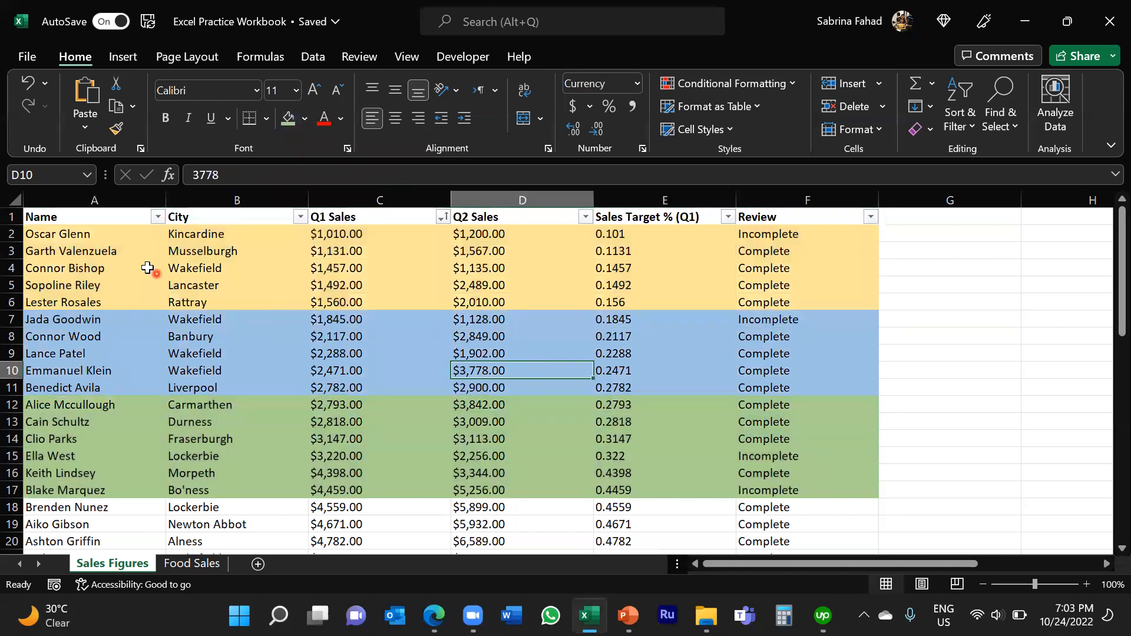
Sort the color-filled table A to Z by the Name column.
{"action": "left_click", "coordinate": [128, 234]}
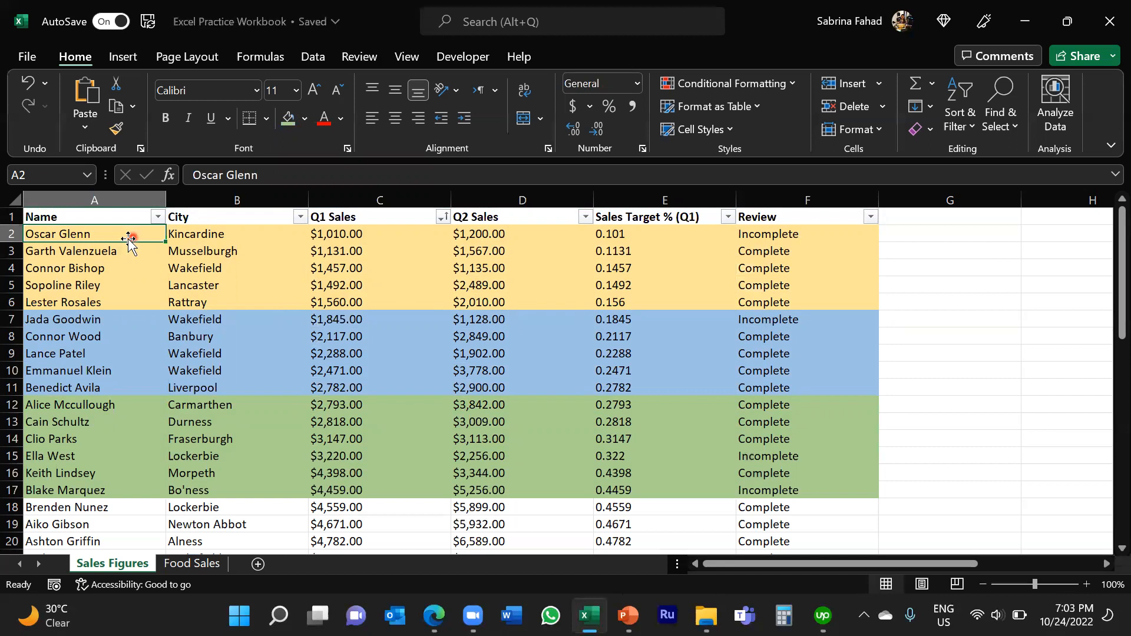
{"action": "left_click", "coordinate": [158, 217]}
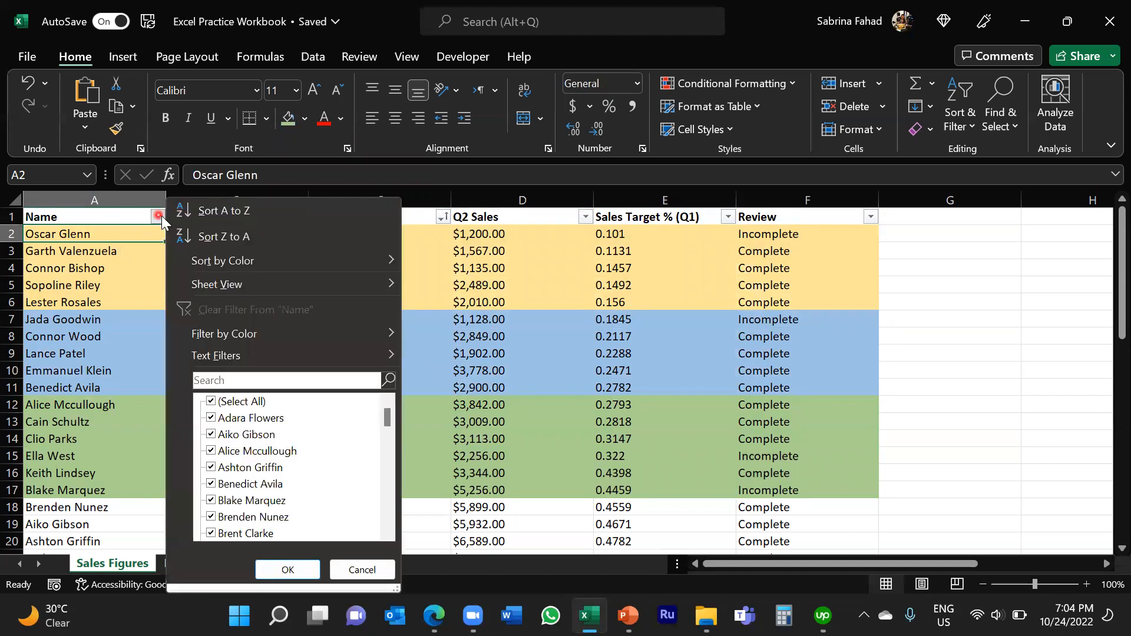
{"action": "left_click", "coordinate": [223, 212]}
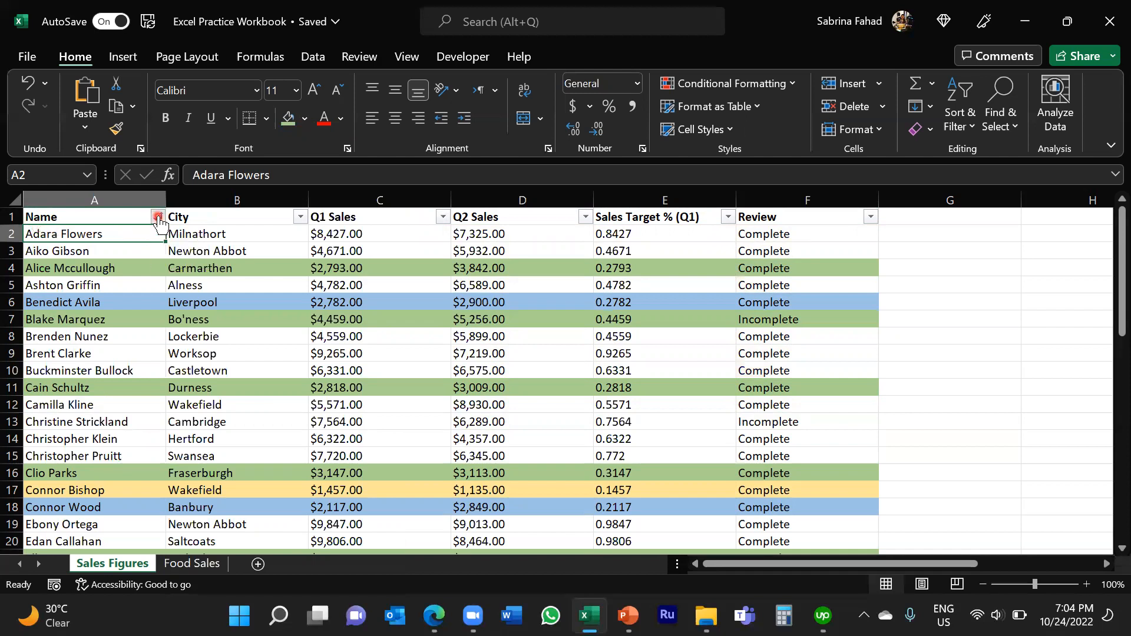
Sort the Name column by cell color so the green rows come first.
{"action": "left_click", "coordinate": [158, 218]}
{"action": "mouse_move", "coordinate": [218, 263]}
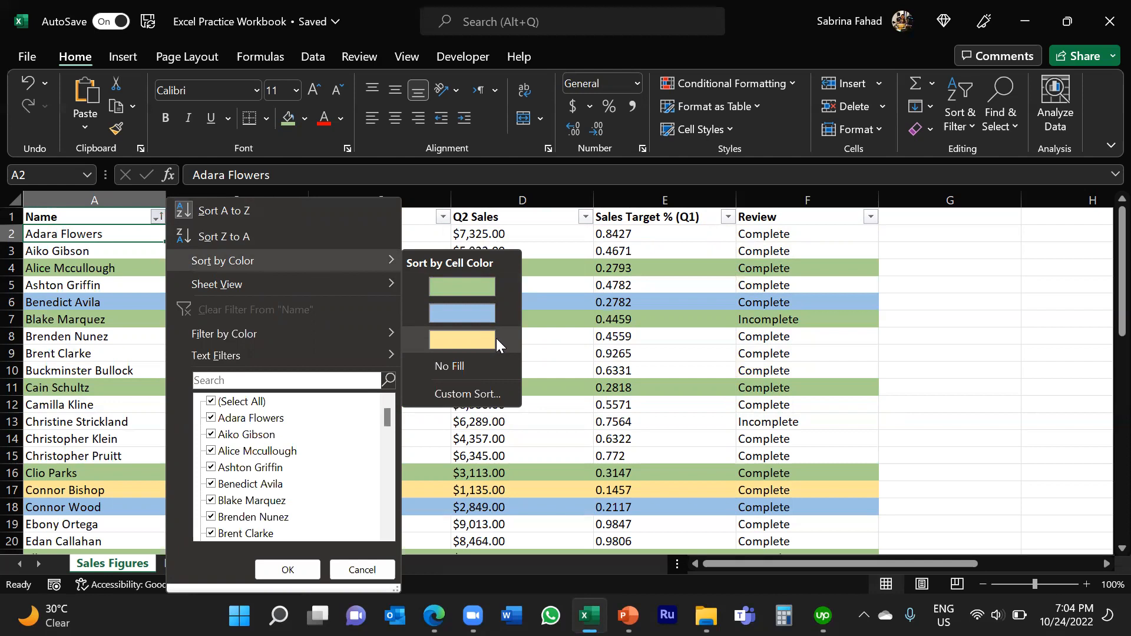
{"action": "left_click", "coordinate": [458, 292]}
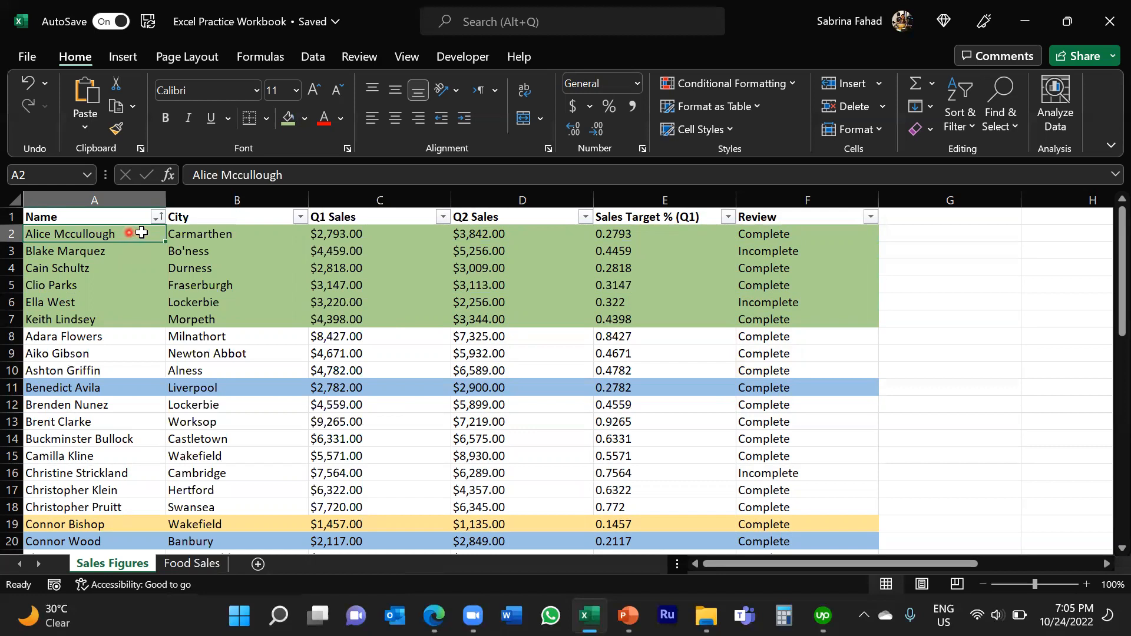
Open a custom sort for the Name column and set the green cell color's order to On Bottom.
{"action": "left_click", "coordinate": [159, 217]}
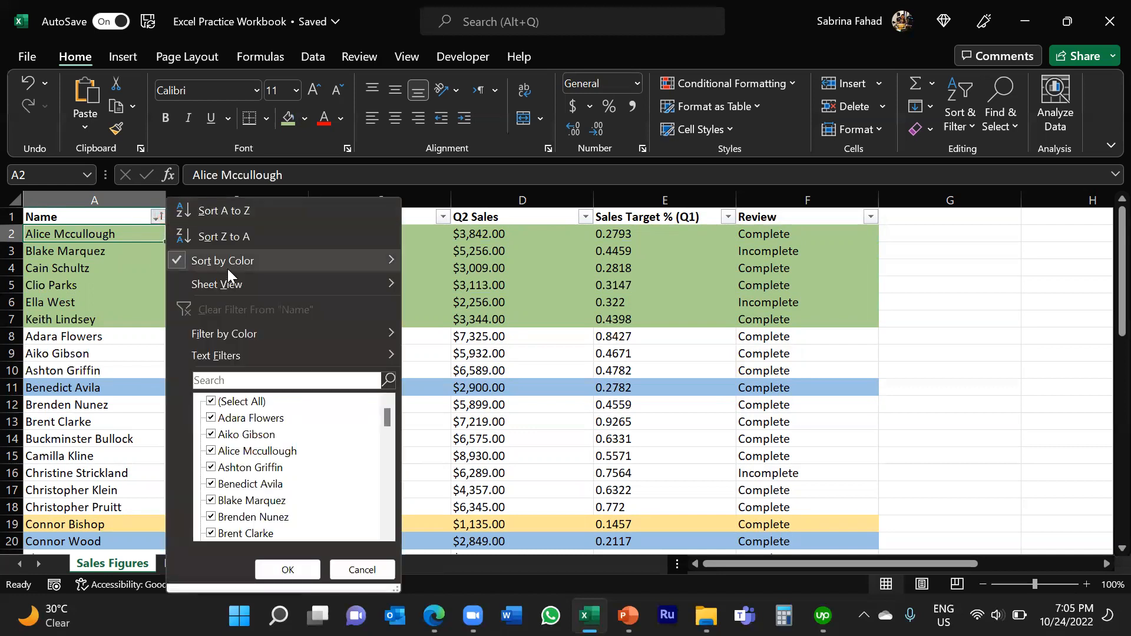
{"action": "mouse_move", "coordinate": [264, 263]}
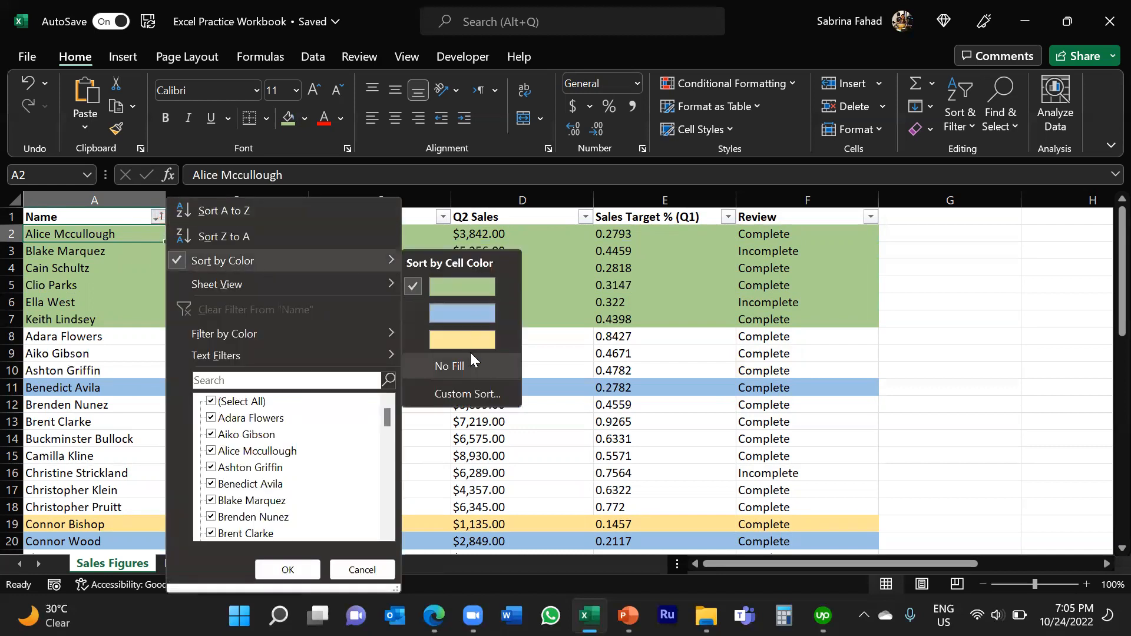
{"action": "left_click", "coordinate": [467, 397]}
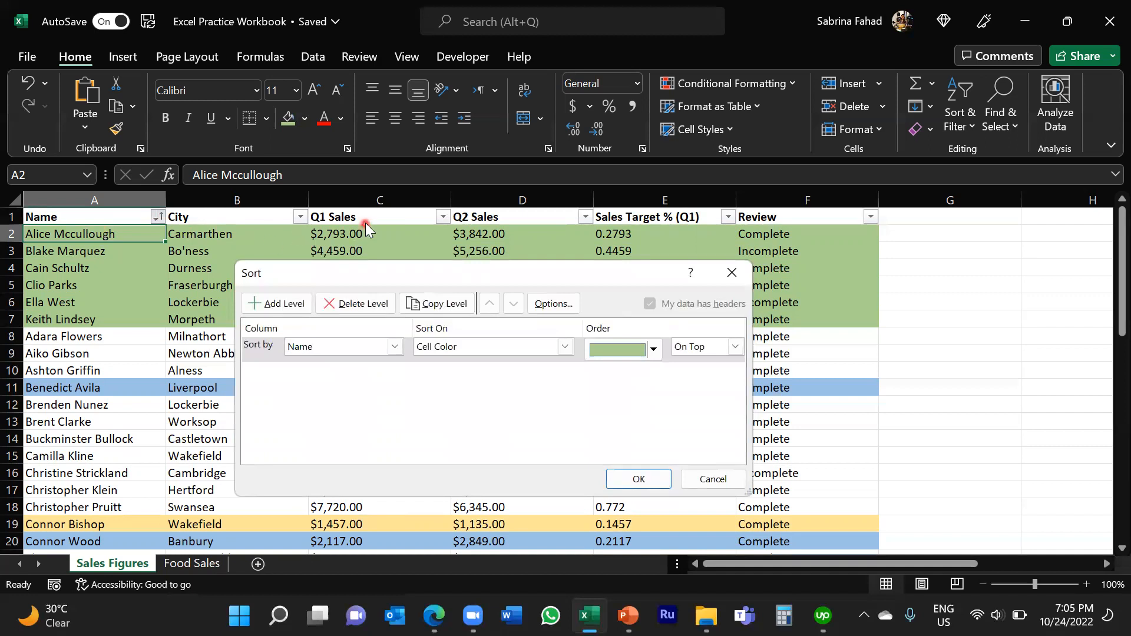
{"action": "left_click", "coordinate": [394, 348]}
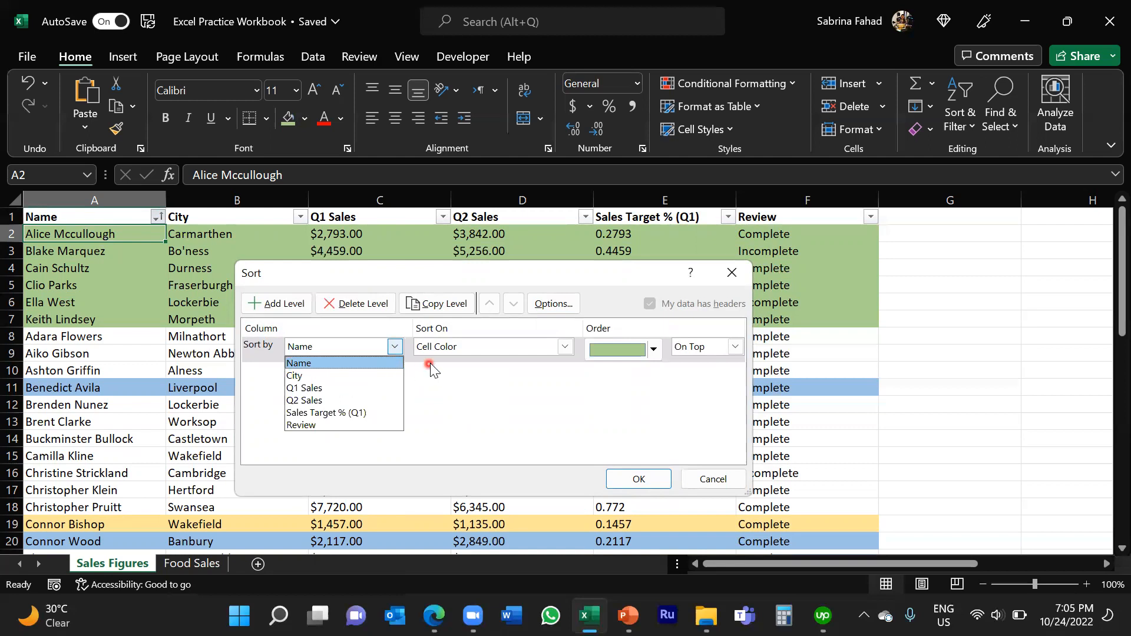
{"action": "left_click", "coordinate": [495, 383]}
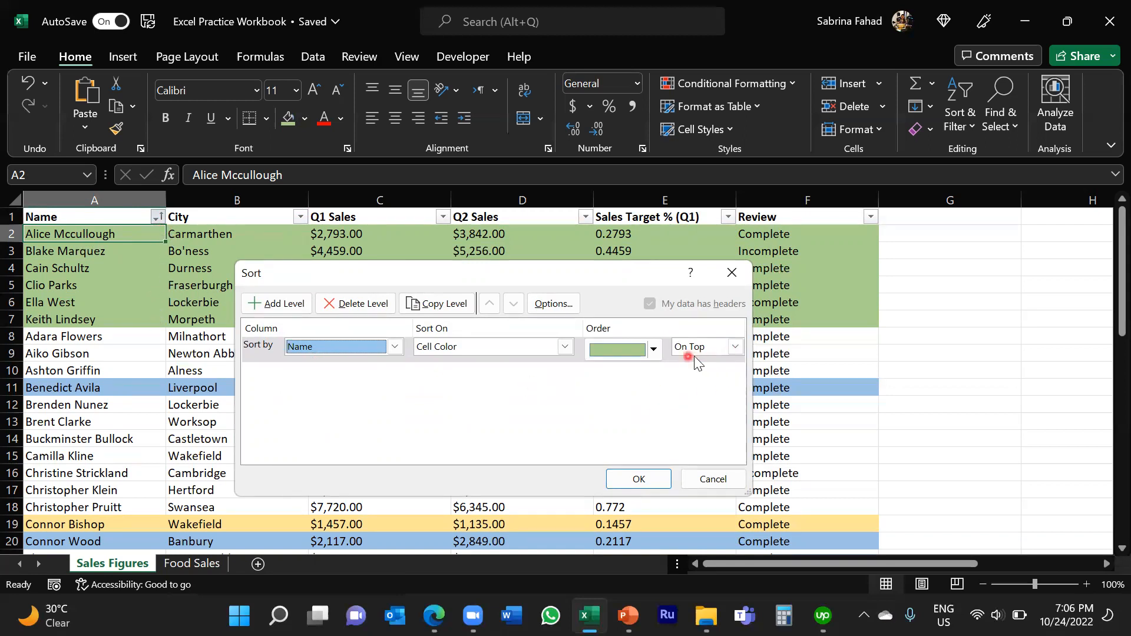
{"action": "left_click", "coordinate": [734, 346]}
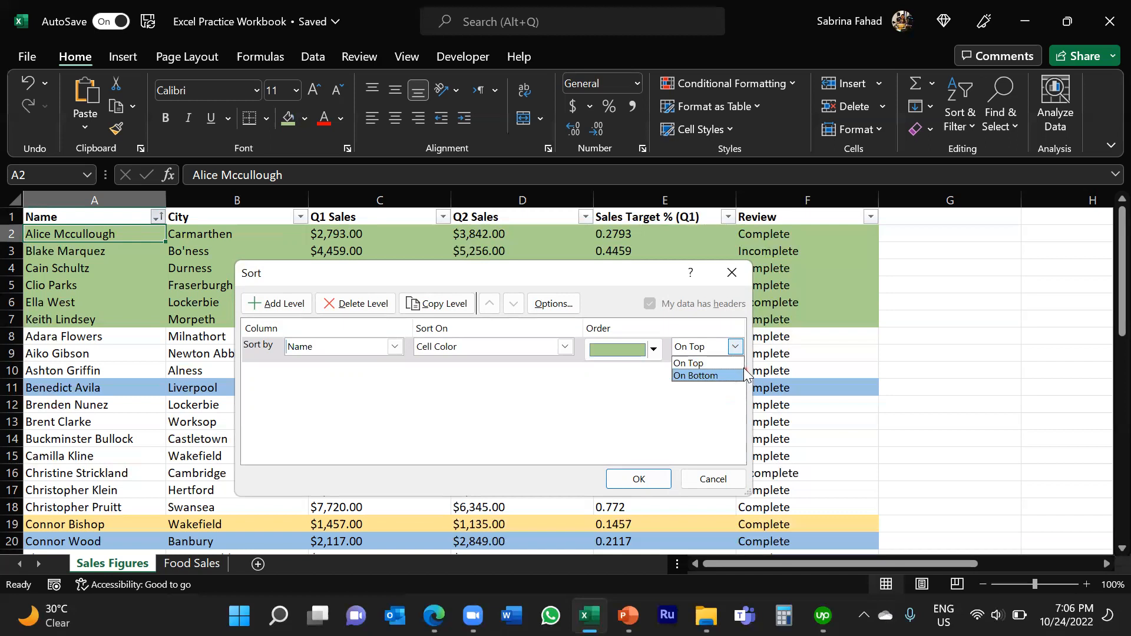
{"action": "left_click", "coordinate": [721, 376]}
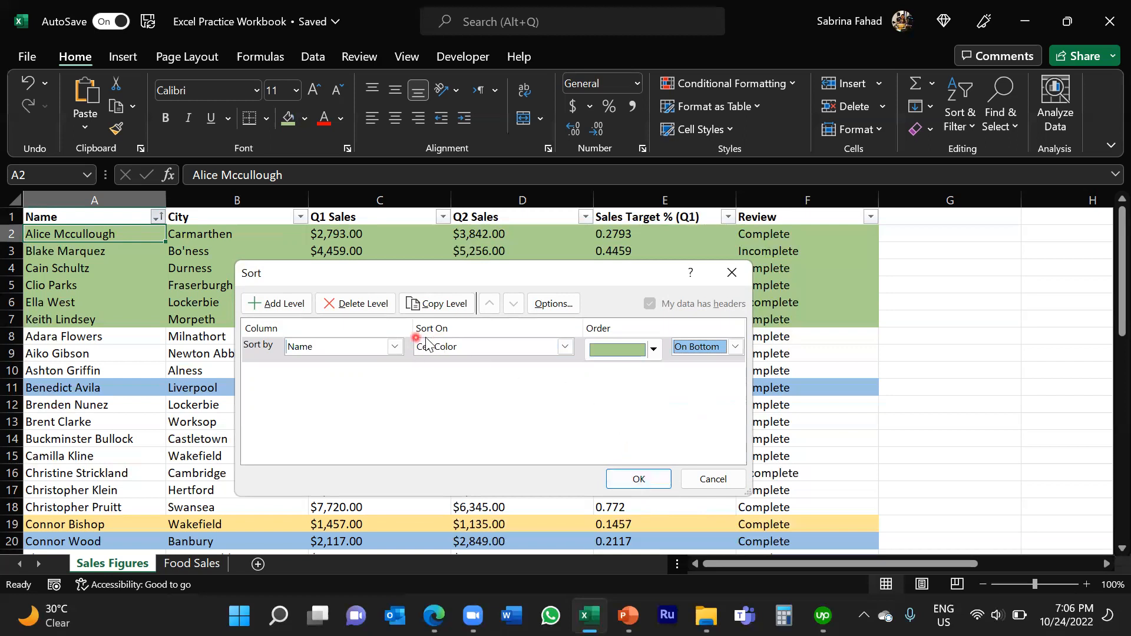
Set the Name sort level to sort on Cell Values in A to Z order.
{"action": "left_click", "coordinate": [565, 348]}
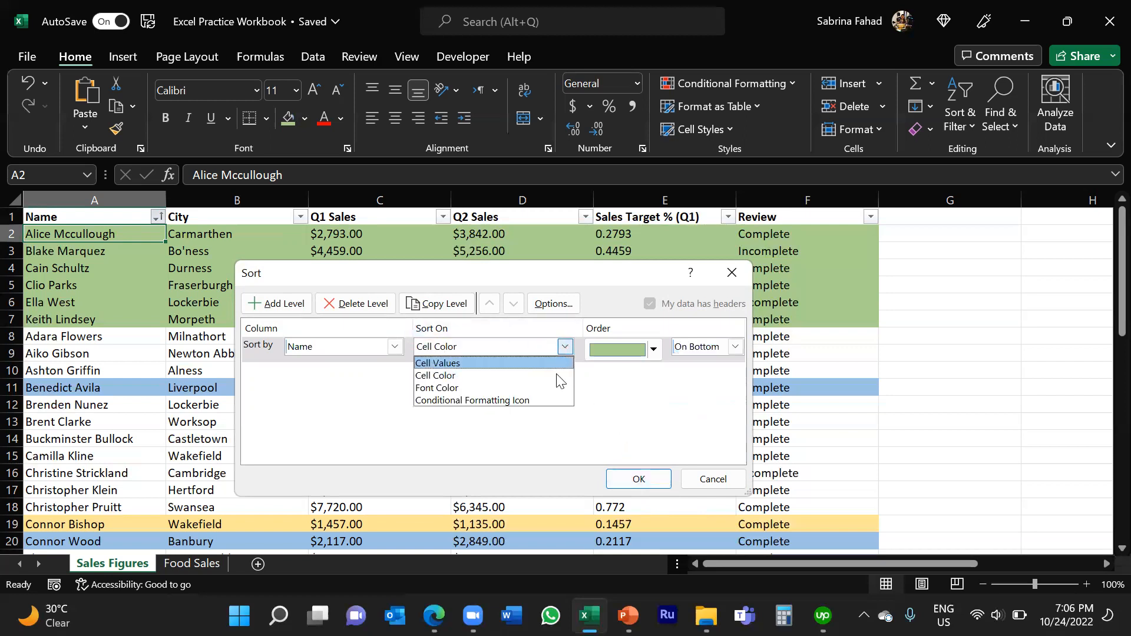
{"action": "left_click", "coordinate": [471, 363]}
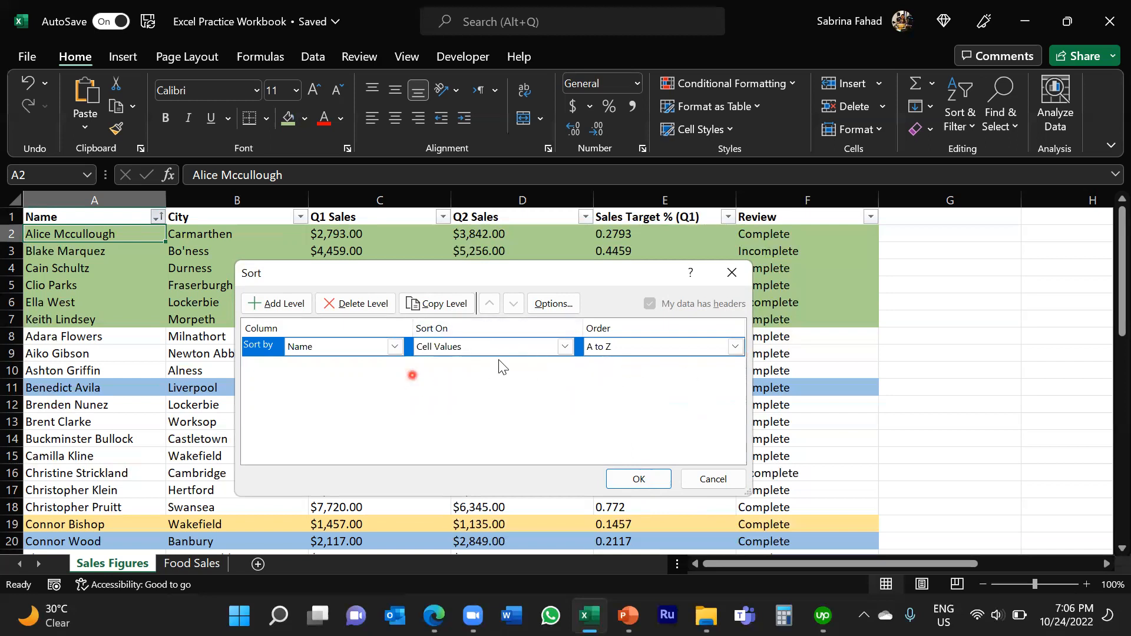
{"action": "left_click", "coordinate": [736, 347]}
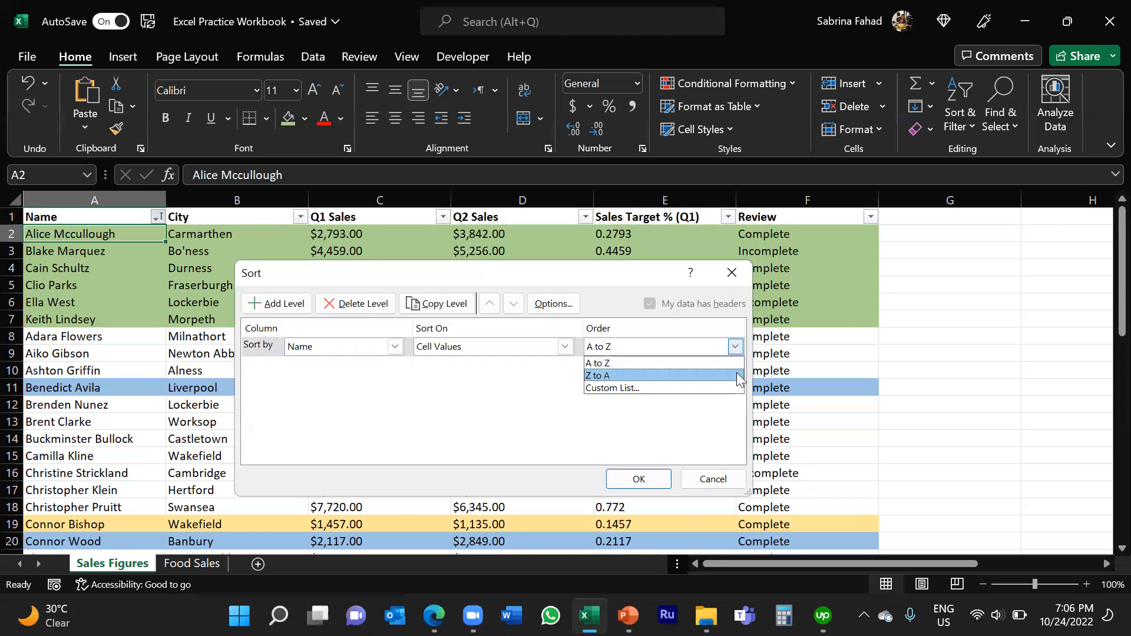
{"action": "left_click", "coordinate": [736, 362]}
{"action": "left_click", "coordinate": [565, 346]}
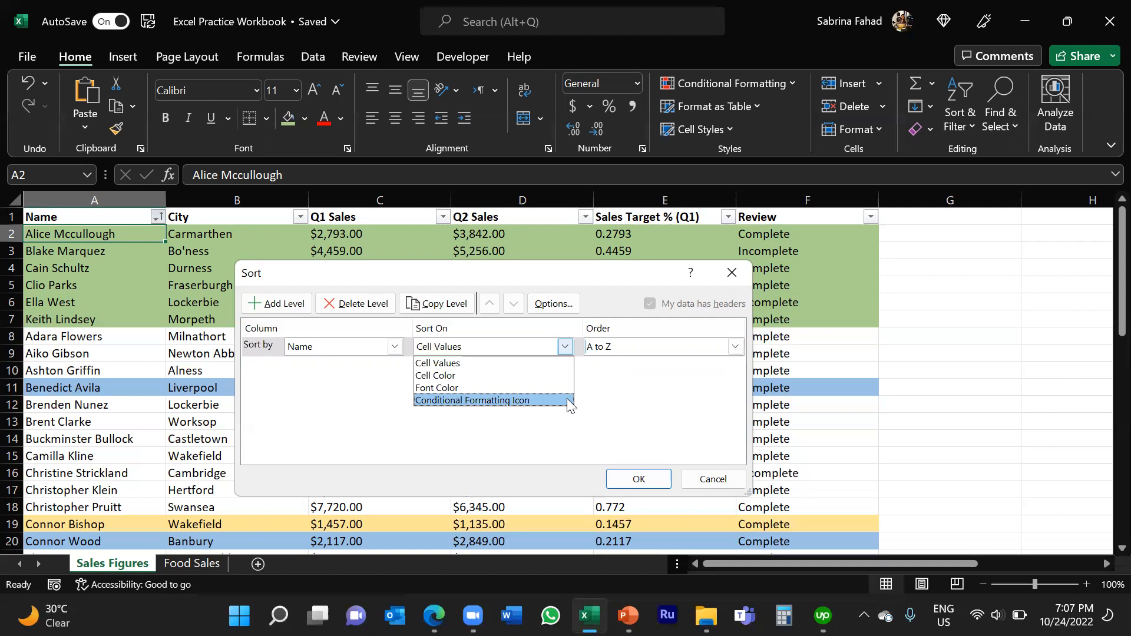
{"action": "left_click", "coordinate": [612, 387]}
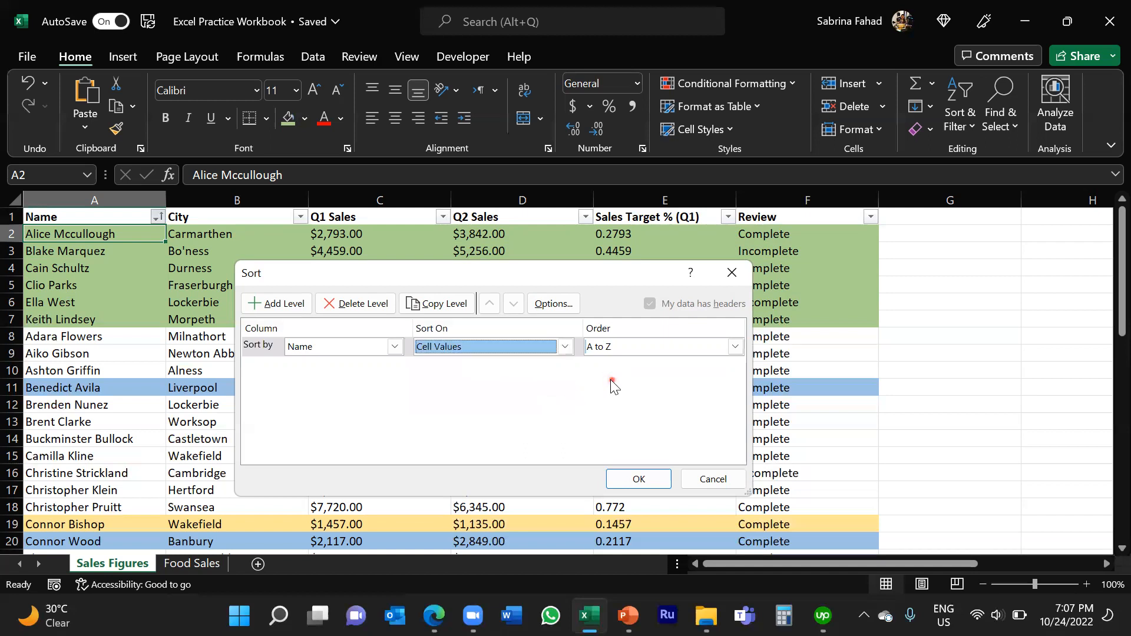
Set the Name sort level to Cell Color with green On Top and apply the custom sort.
{"action": "left_click", "coordinate": [566, 347]}
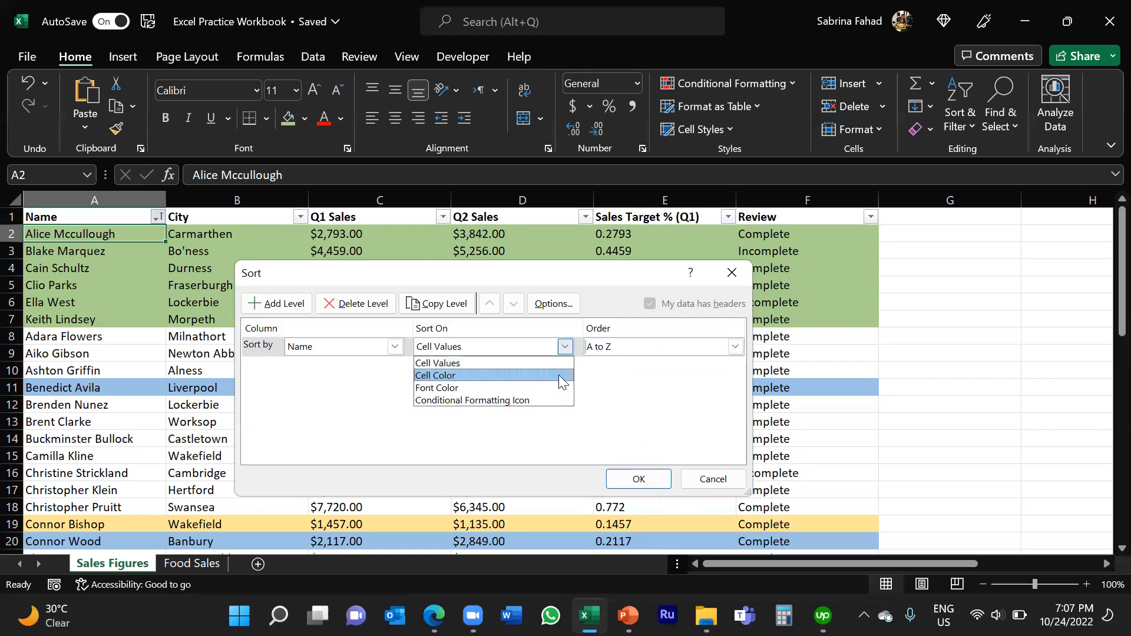
{"action": "left_click", "coordinate": [558, 375]}
{"action": "left_click", "coordinate": [653, 350]}
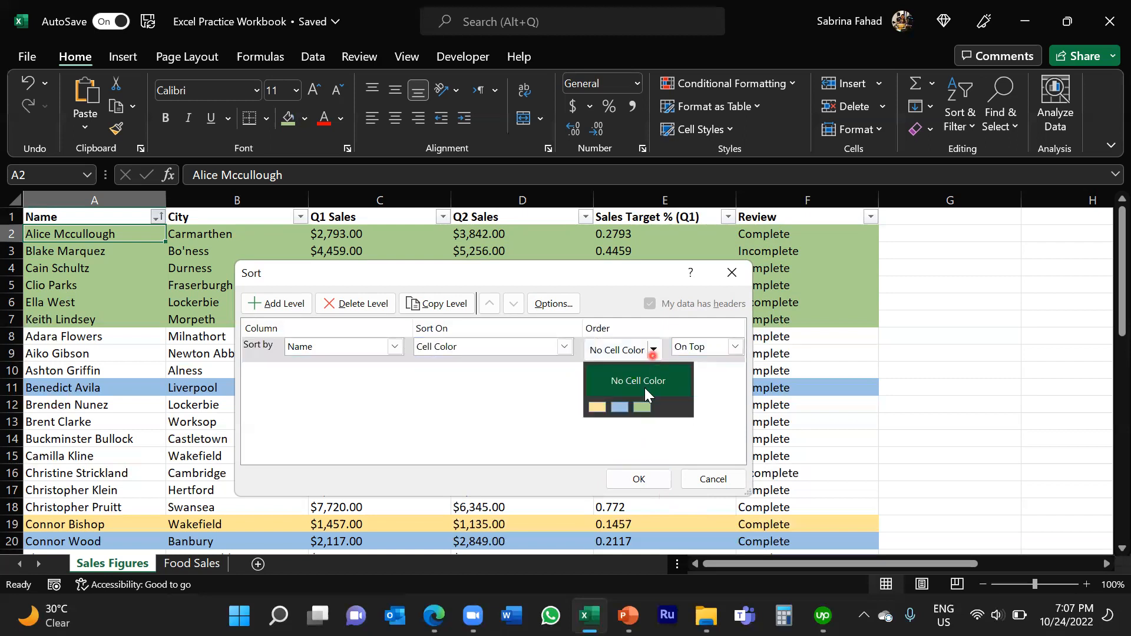
{"action": "left_click", "coordinate": [641, 406]}
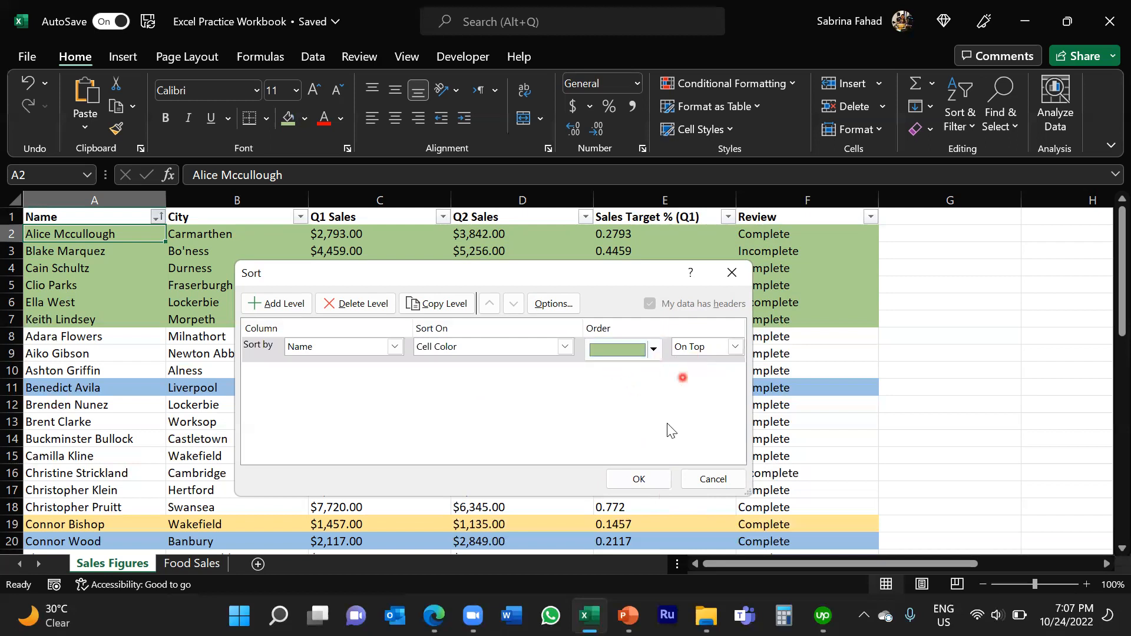
{"action": "left_click", "coordinate": [659, 480]}
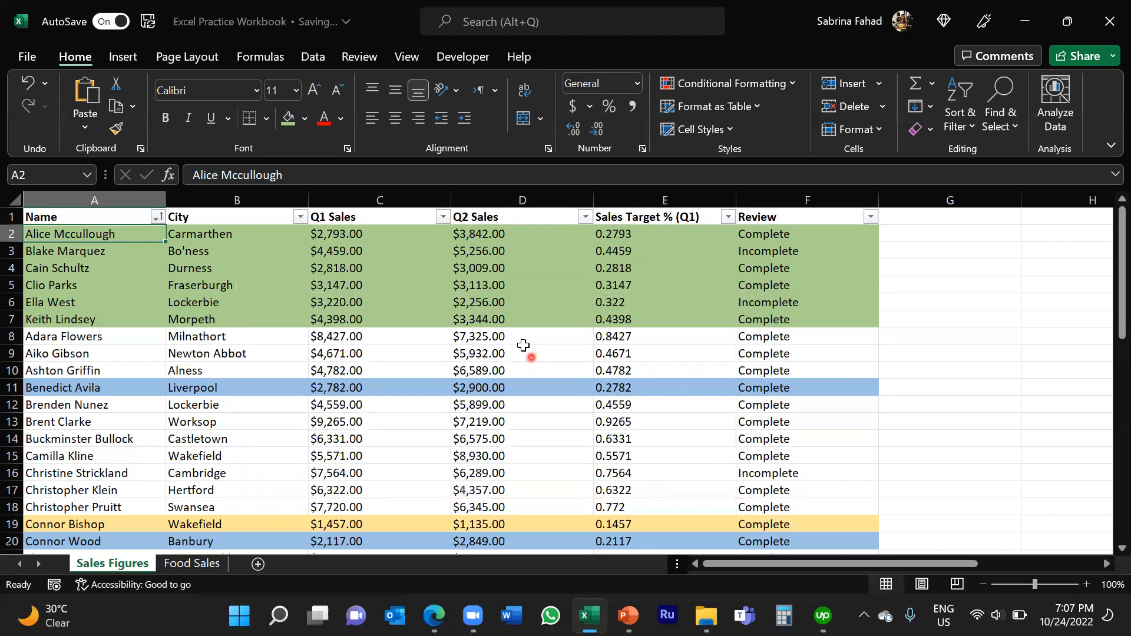
{"action": "left_click", "coordinate": [523, 340]}
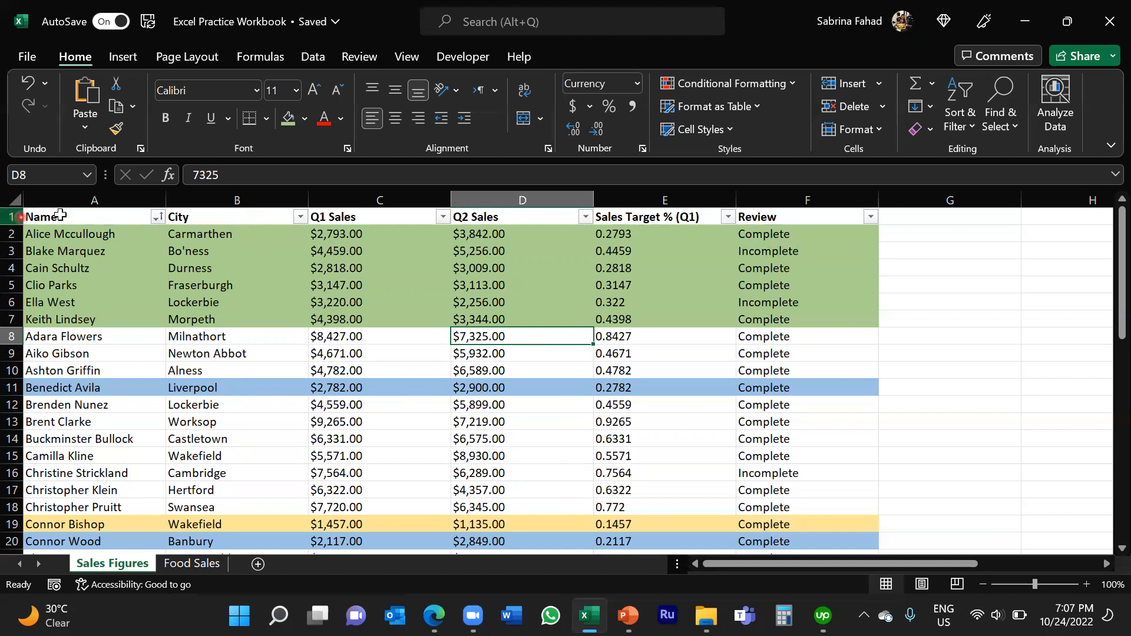
Examine the header row A1:F1 and the City column's sort by color options without applying any.
{"action": "left_click_drag", "start_coordinate": [102, 216], "coordinate": [808, 220]}
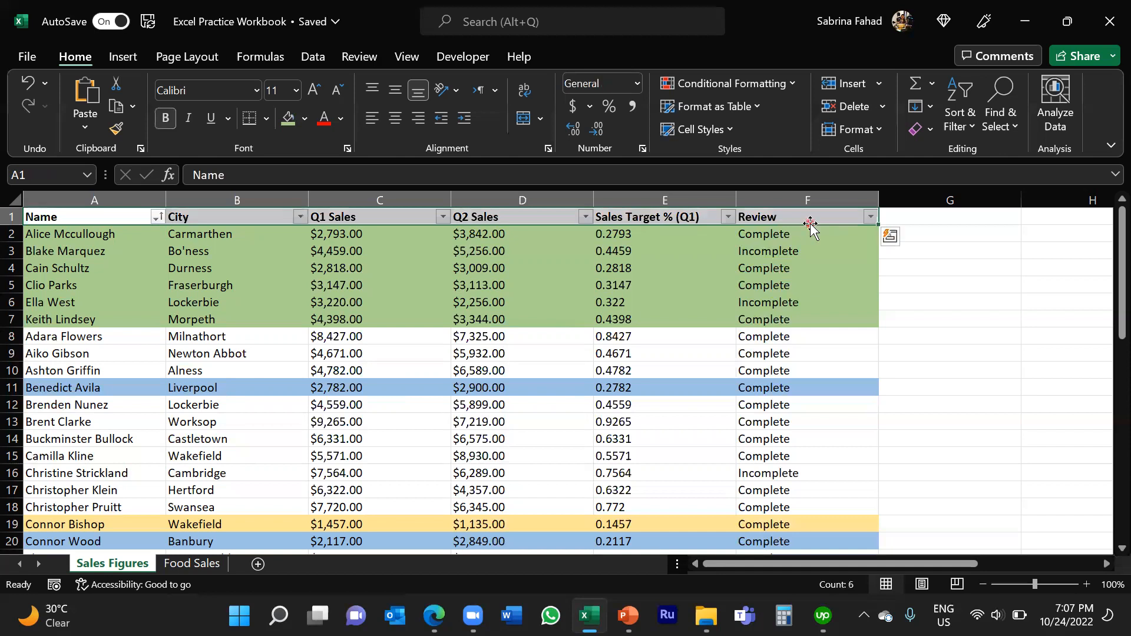
{"action": "left_click", "coordinate": [400, 217]}
{"action": "left_click", "coordinate": [301, 217]}
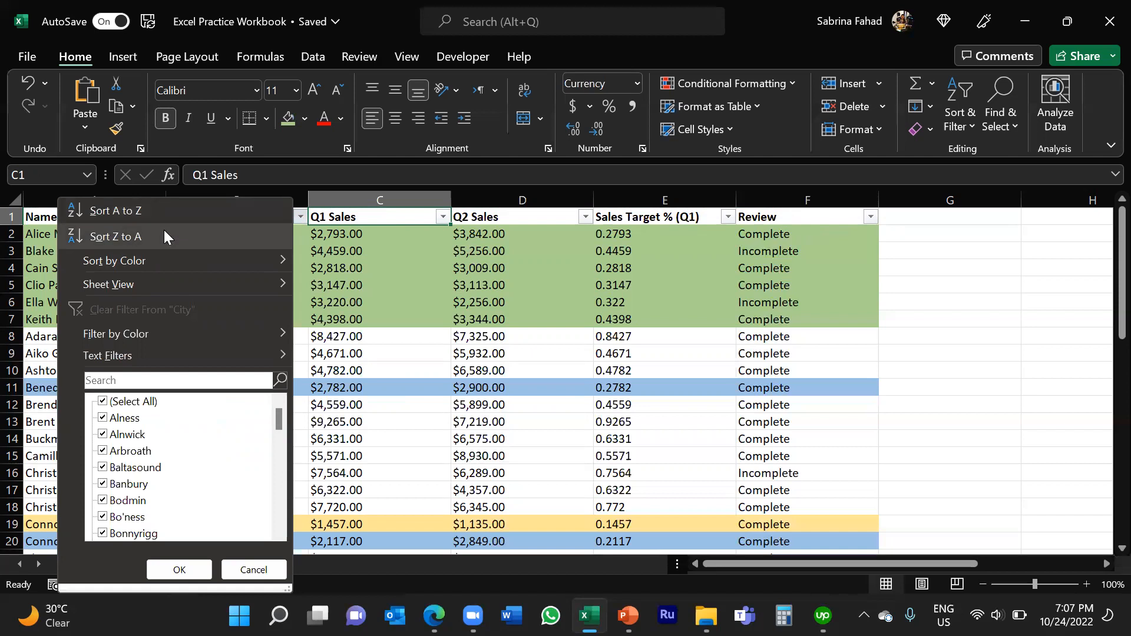
{"action": "mouse_move", "coordinate": [156, 262]}
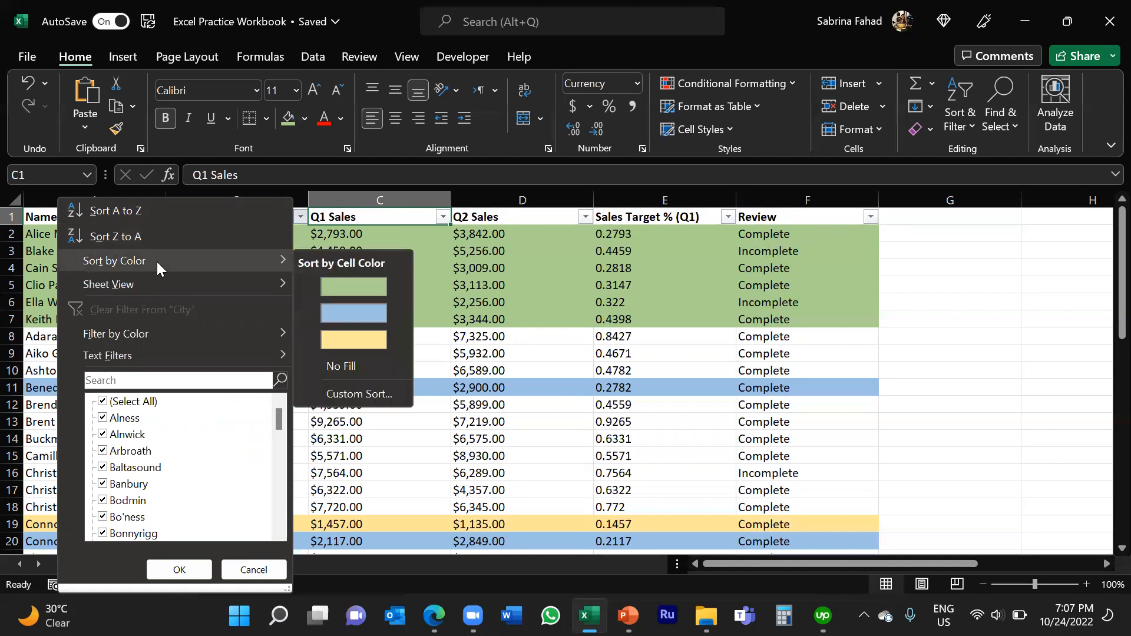
{"action": "left_click", "coordinate": [542, 455]}
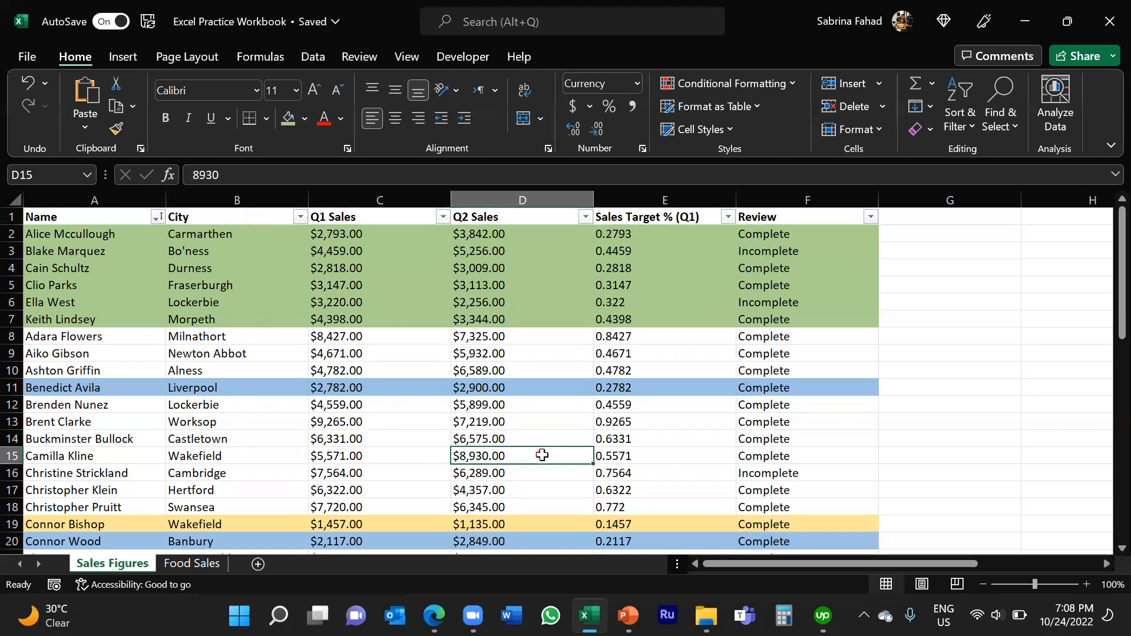